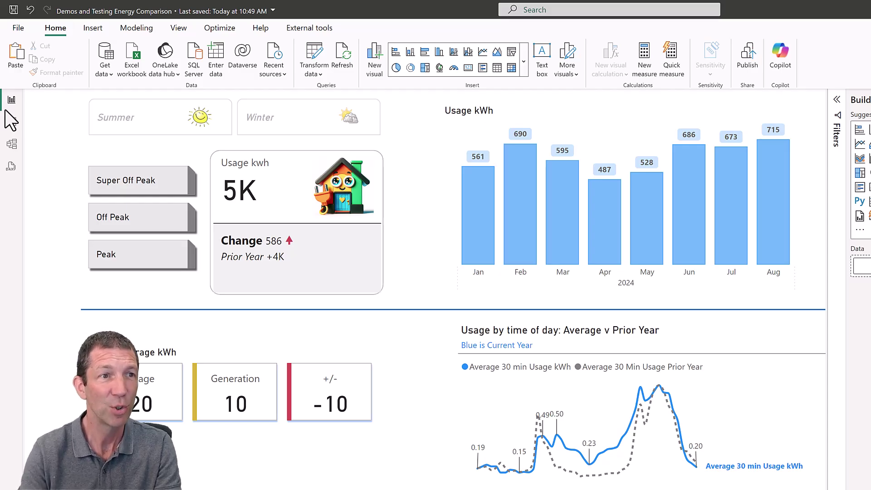
Check the On-object interaction setting among the global preview features and accept the options
left_click(24, 28)
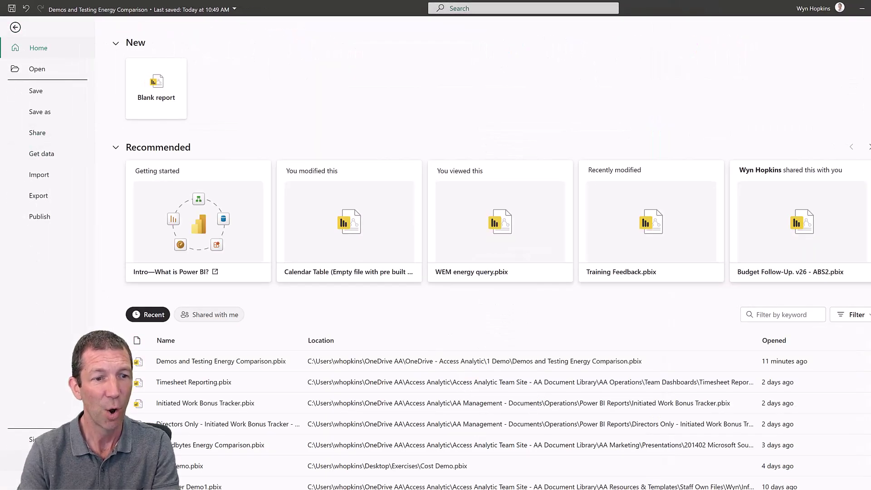
left_click(45, 460)
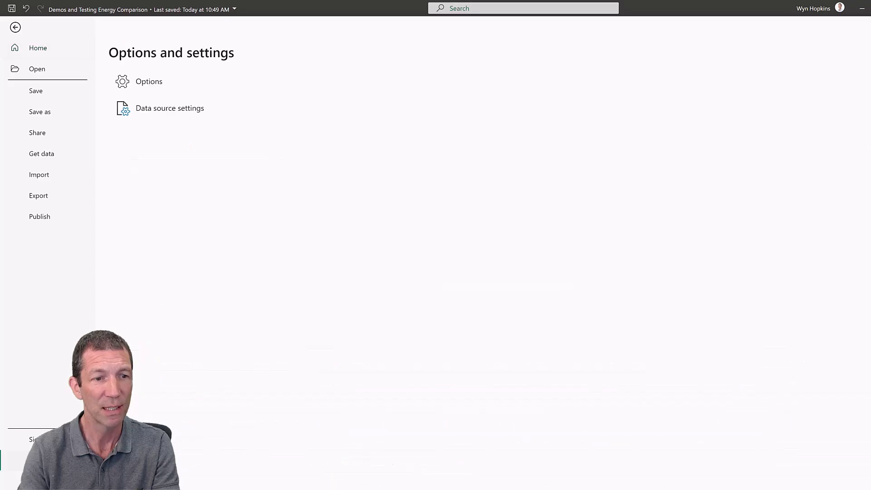
left_click(164, 88)
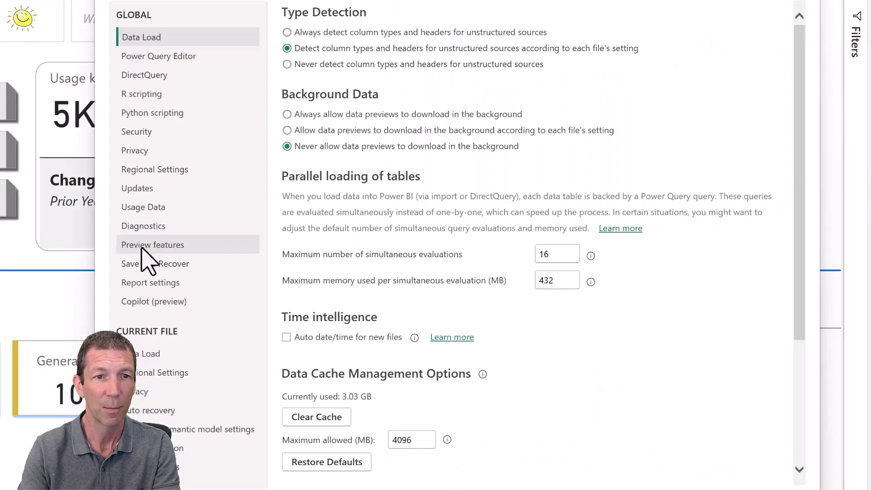
left_click(142, 249)
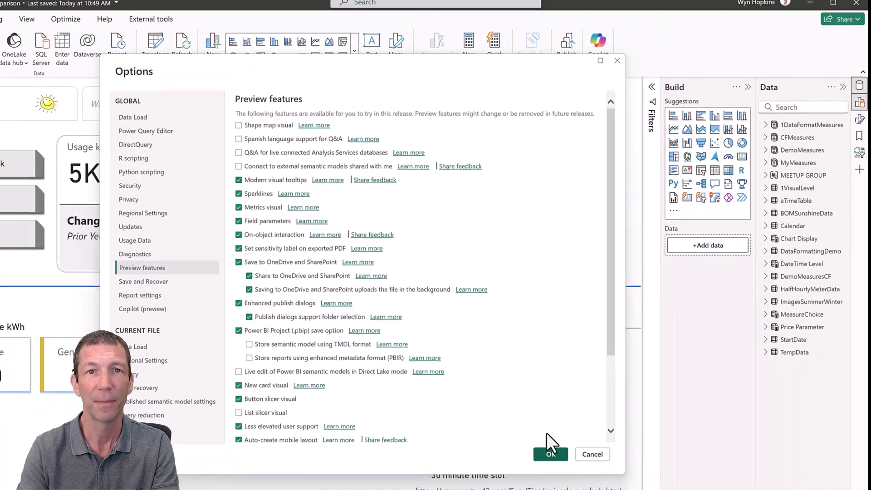
left_click(675, 487)
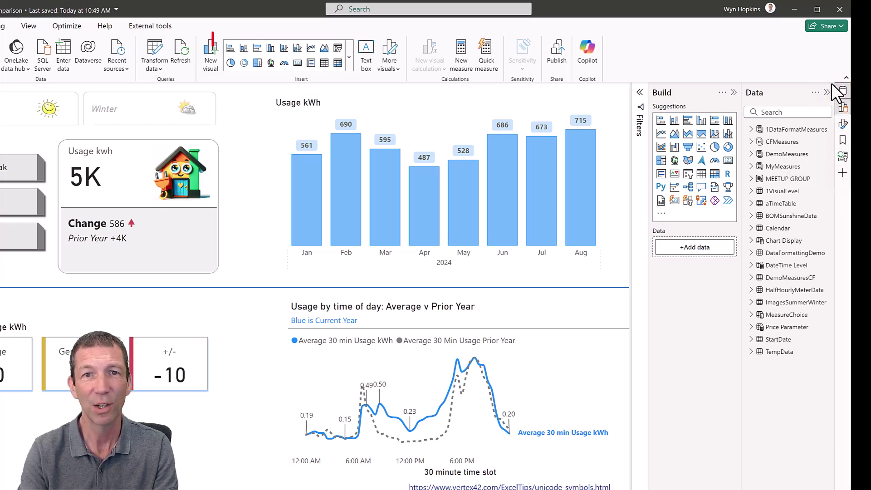
Edit the title of the monthly usage column chart directly on the visual so it reads "Usage kW"
left_click(396, 98)
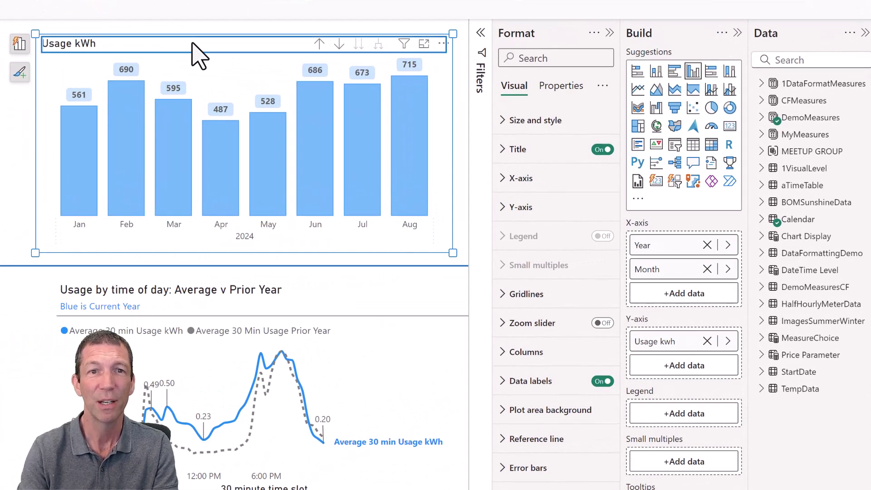
left_click(194, 54)
double_click(192, 43)
left_click(194, 49)
type("asdasdasd")
key("BackSpace")
key("BackSpace")
key("BackSpace")
key("BackSpace")
key("BackSpace")
key("BackSpace")
key("BackSpace")
key("BackSpace")
key("BackSpace")
key("BackSpace")
key("BackSpace")
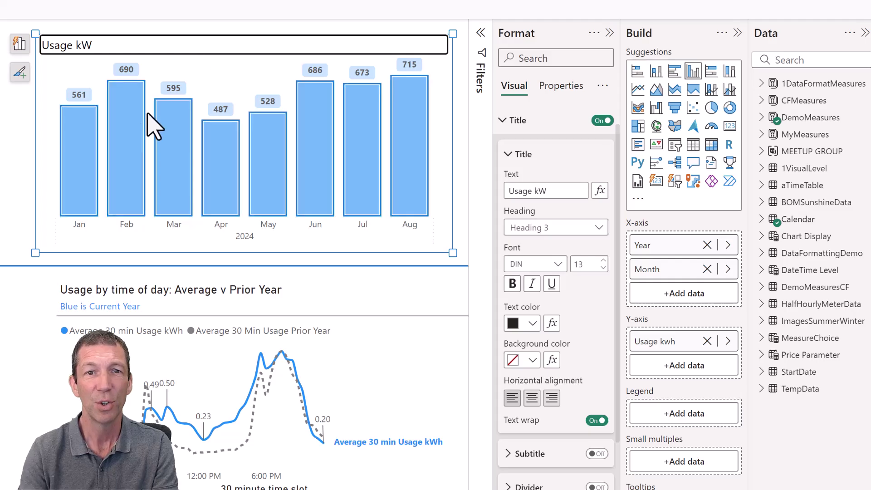
Fill the Usage kW chart's columns with the orange theme color using the on-object formatting options
right_click(121, 160)
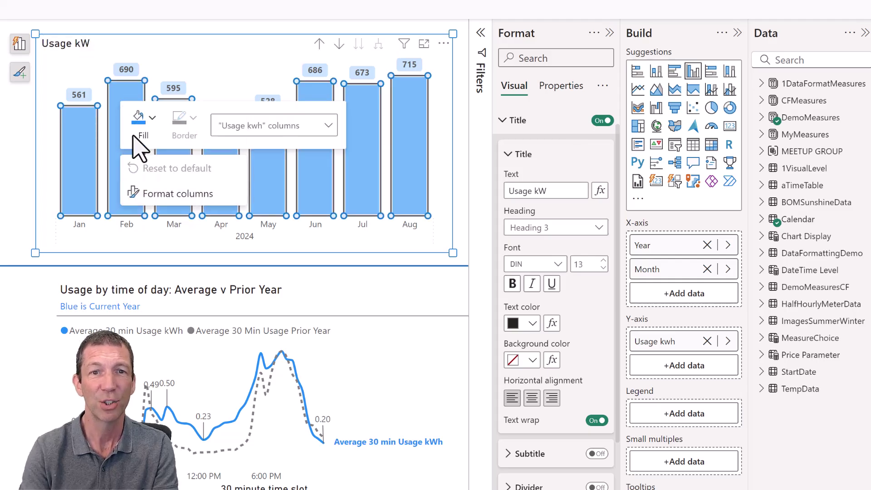
left_click(152, 119)
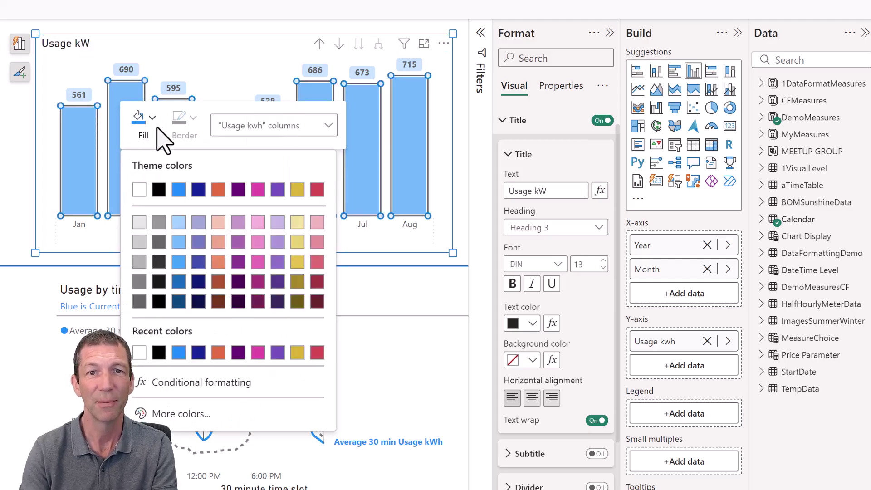
left_click(216, 191)
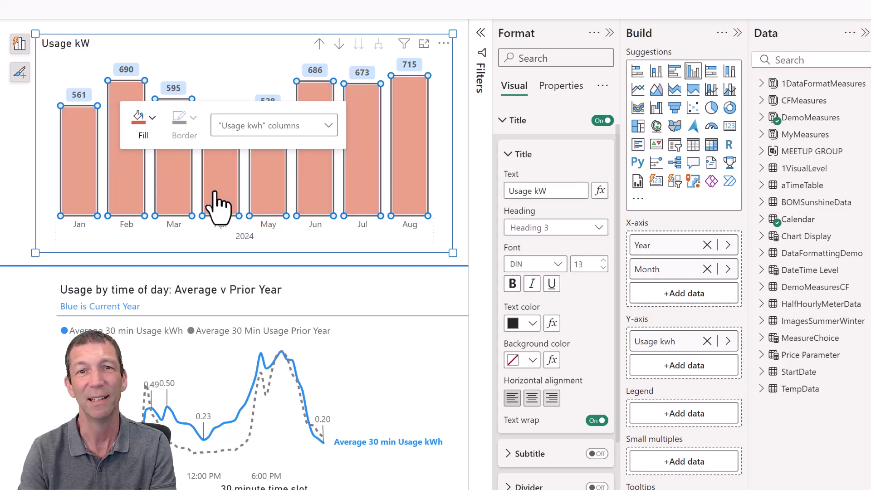
Select the Usage kW chart's visual area, data labels, columns and X-axis in turn to examine their formatting options
left_click(243, 238)
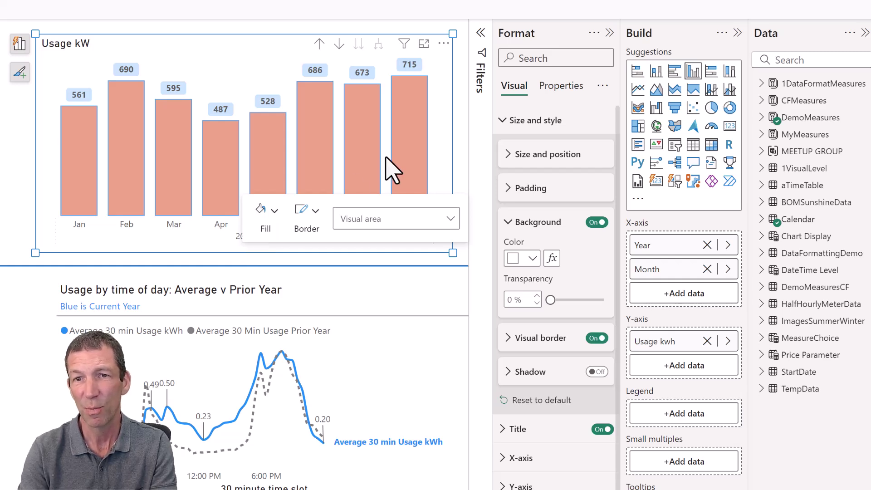
left_click(364, 72)
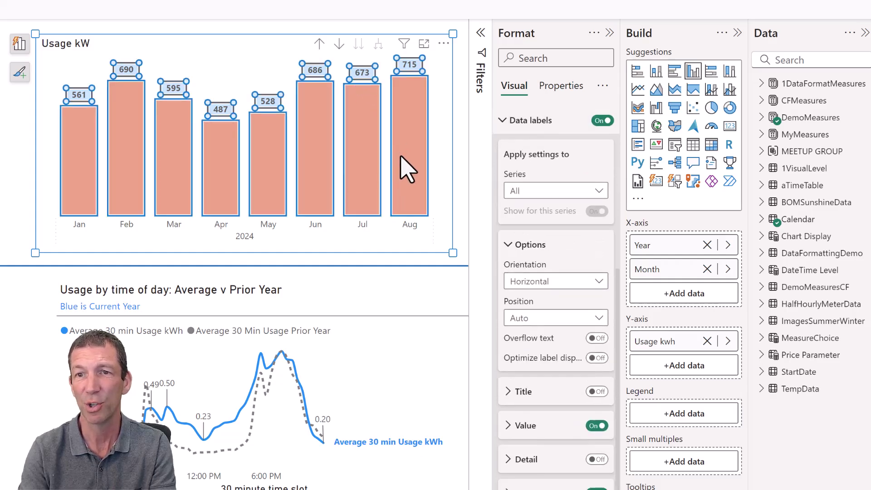
left_click(406, 169)
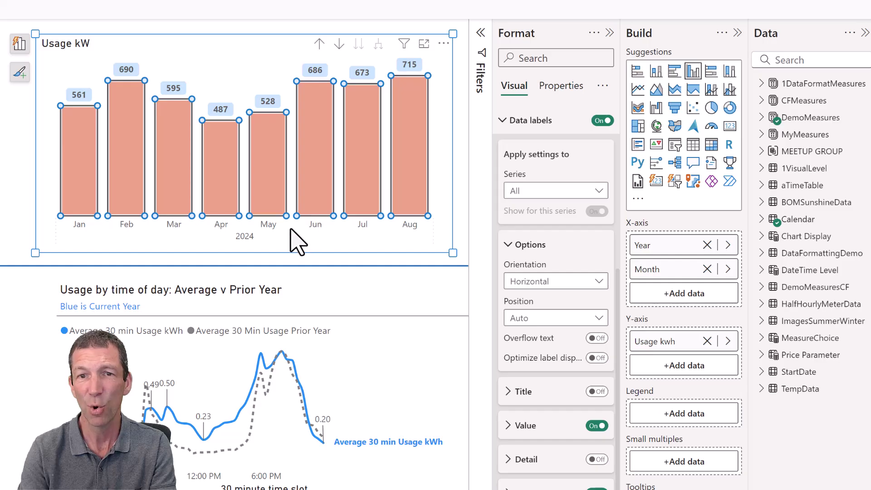
left_click(275, 226)
left_click(275, 225)
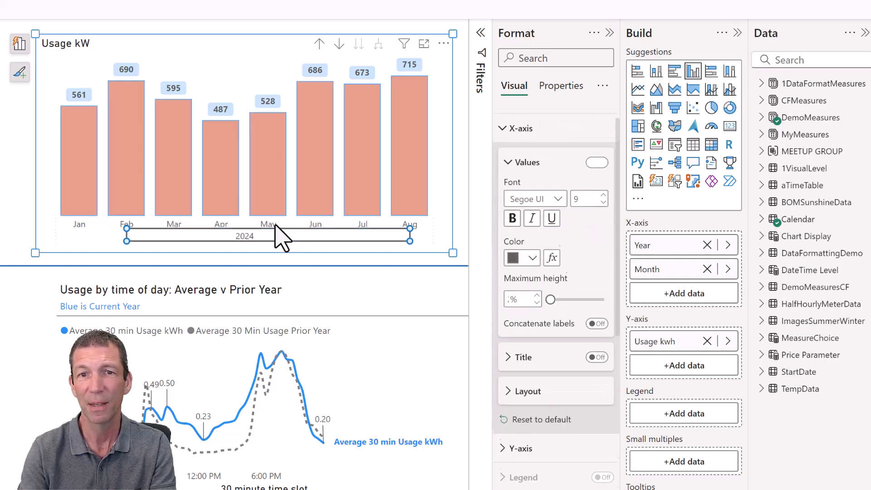
left_click(319, 126)
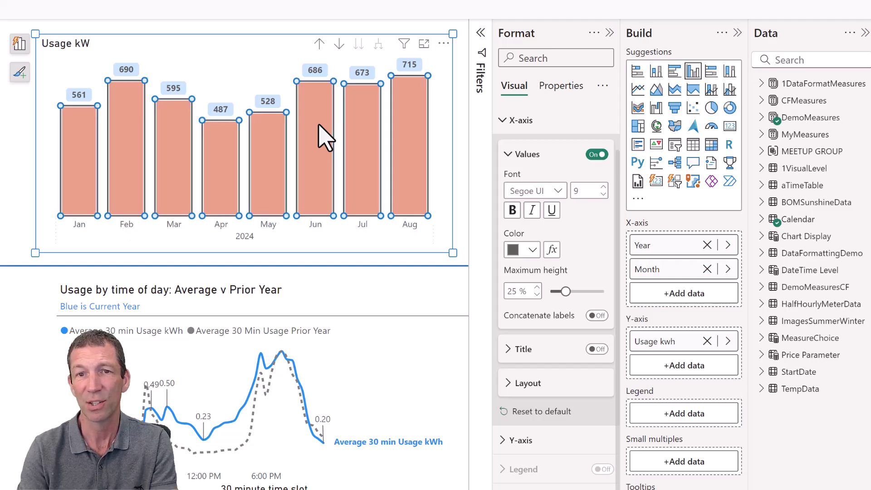
scroll(545, 453, "down", 3)
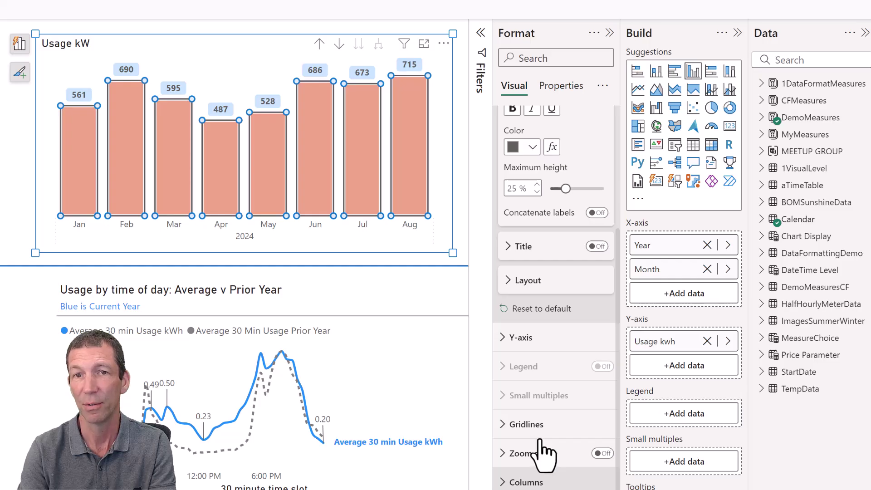
left_click(317, 73)
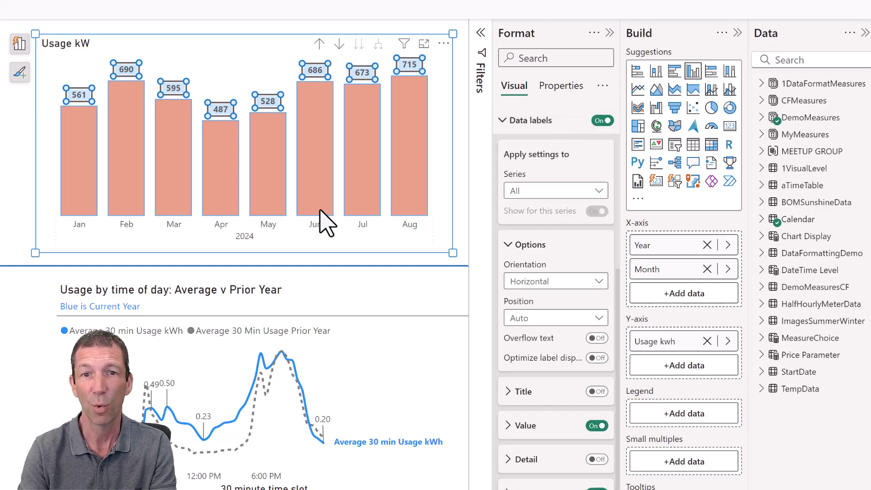
left_click(265, 230)
left_click(263, 232)
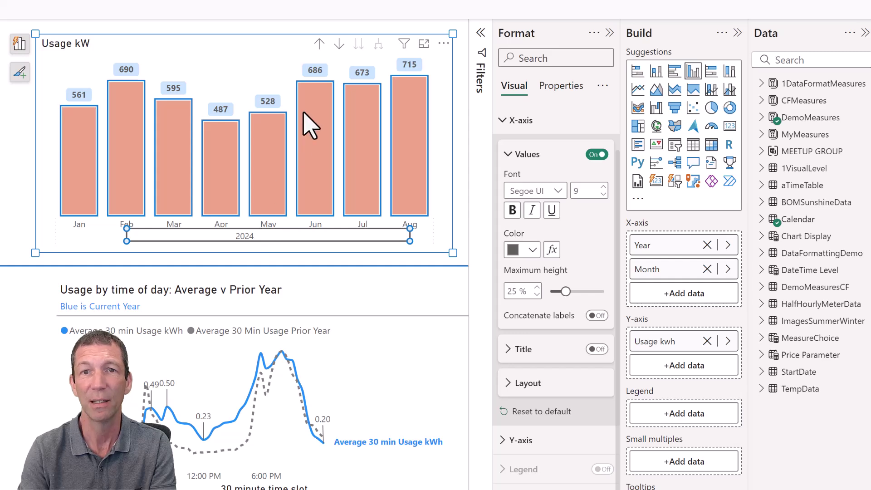
Examine the on-object formatting and display unit choices for the data labels, as well as the title's formatting settings
right_click(322, 69)
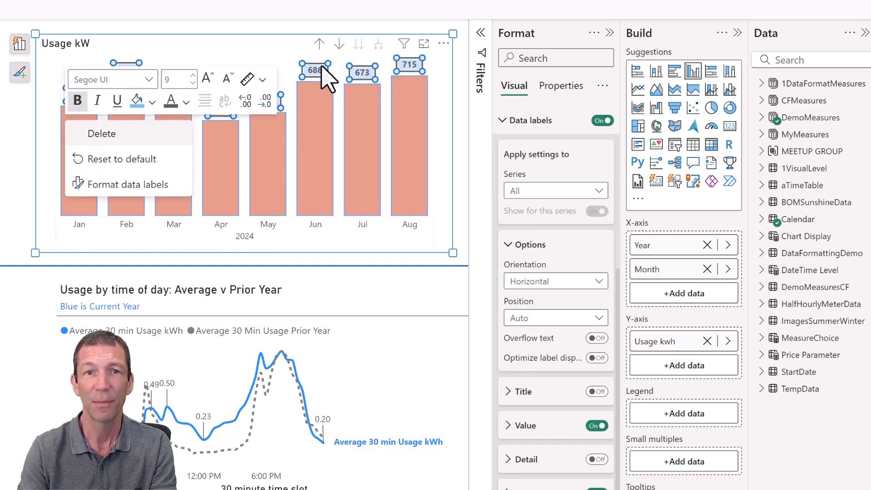
left_click(262, 81)
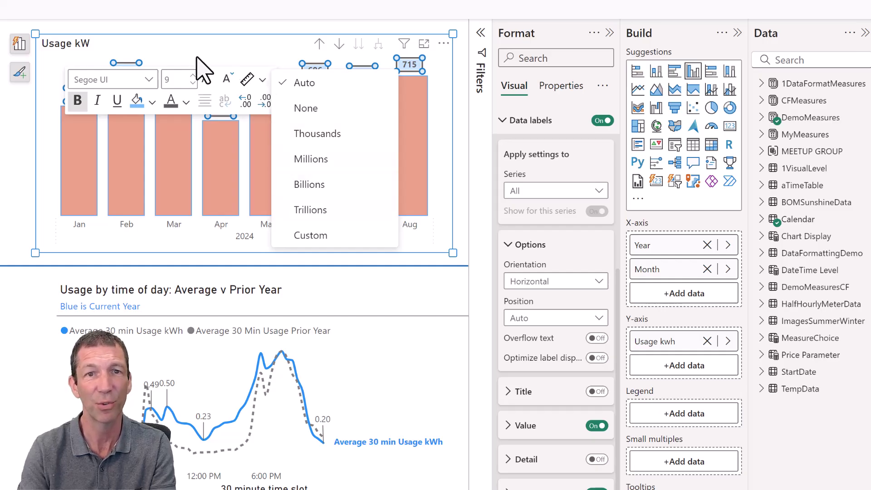
left_click(166, 44)
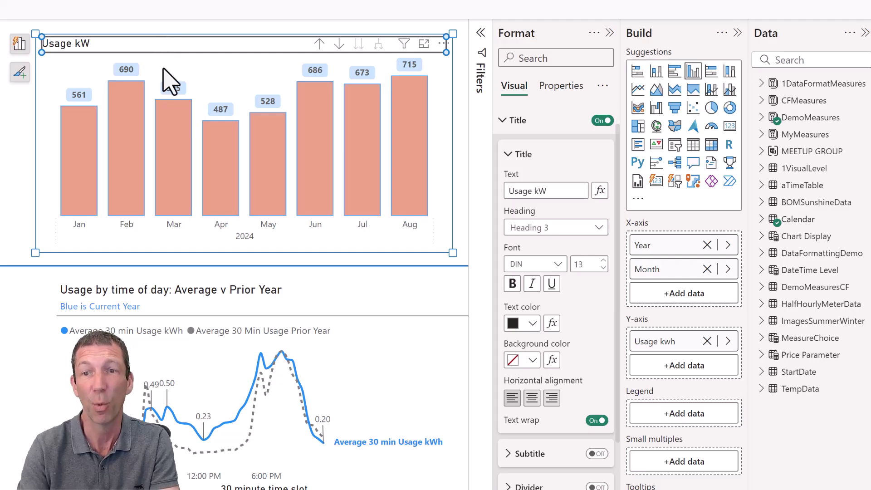
left_click(29, 122)
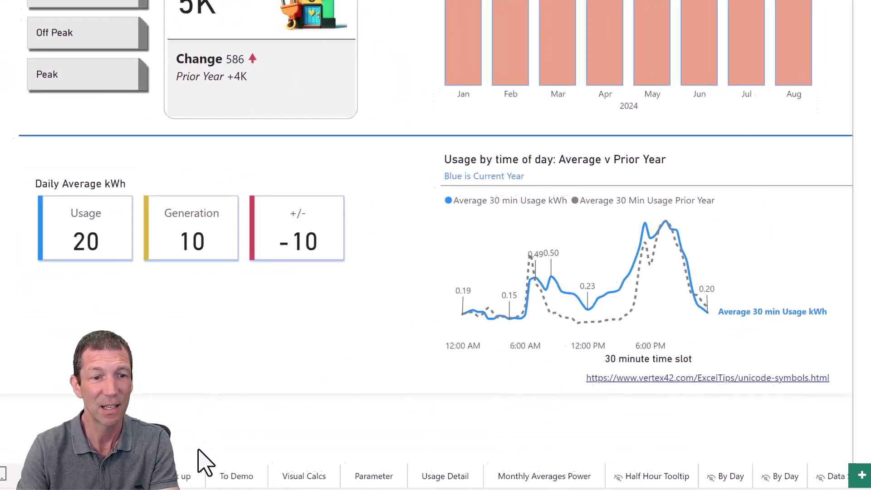
On the Fix up page, replace the broken Y-axis field of the failing visual with Usage kwh from DemoMeasures
left_click(189, 476)
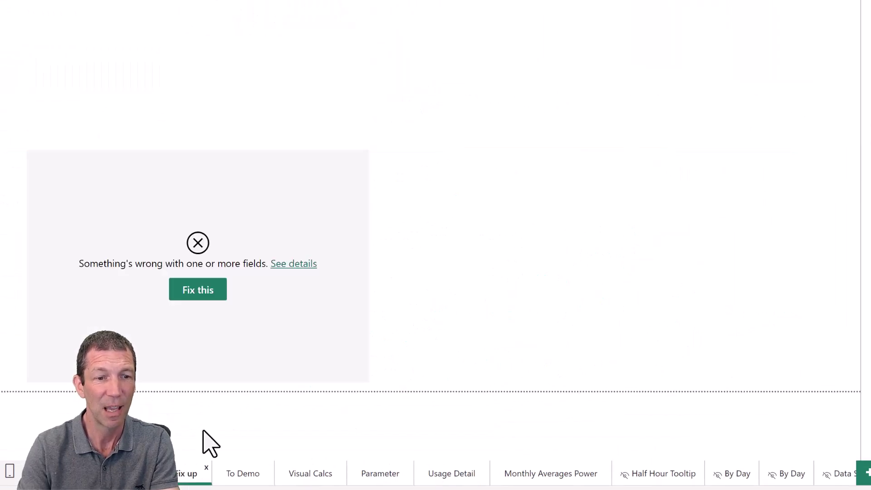
left_click(285, 220)
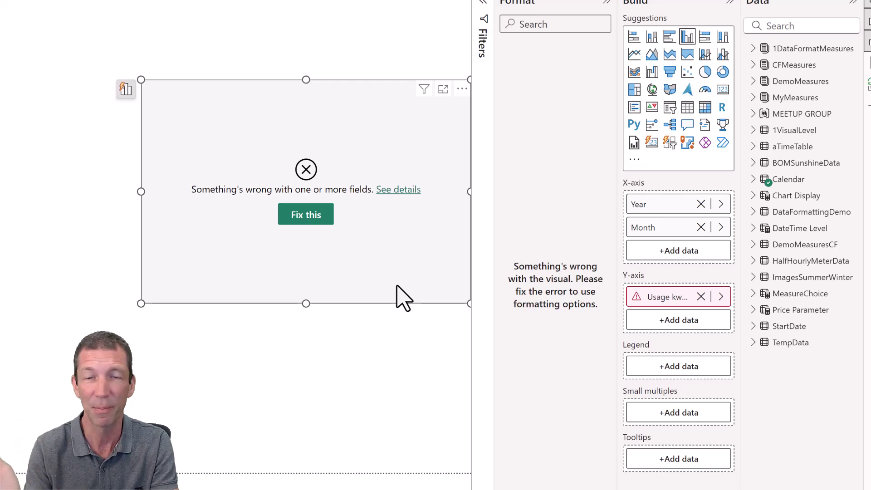
mouse_move(668, 300)
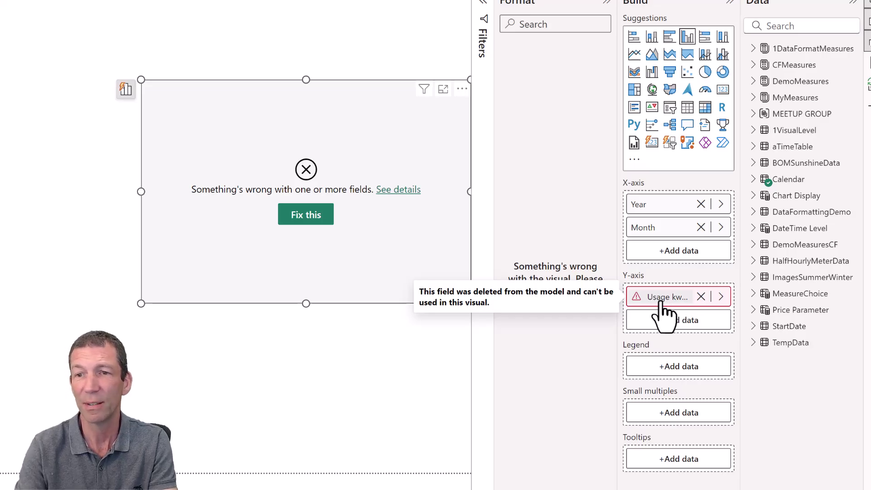
left_click(654, 301)
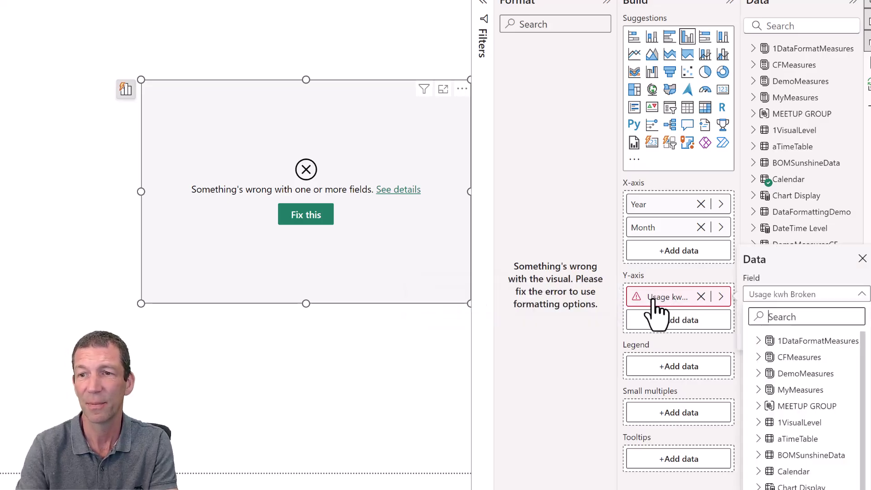
left_click(763, 375)
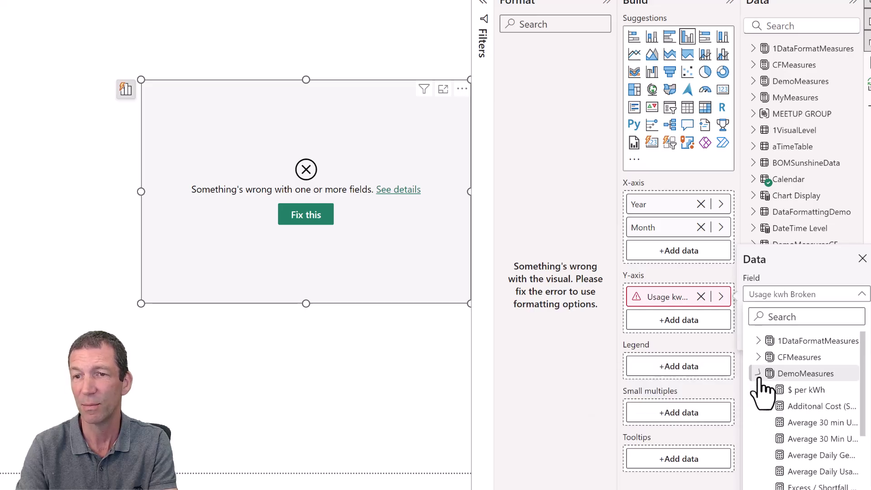
scroll(764, 386, "down", 3)
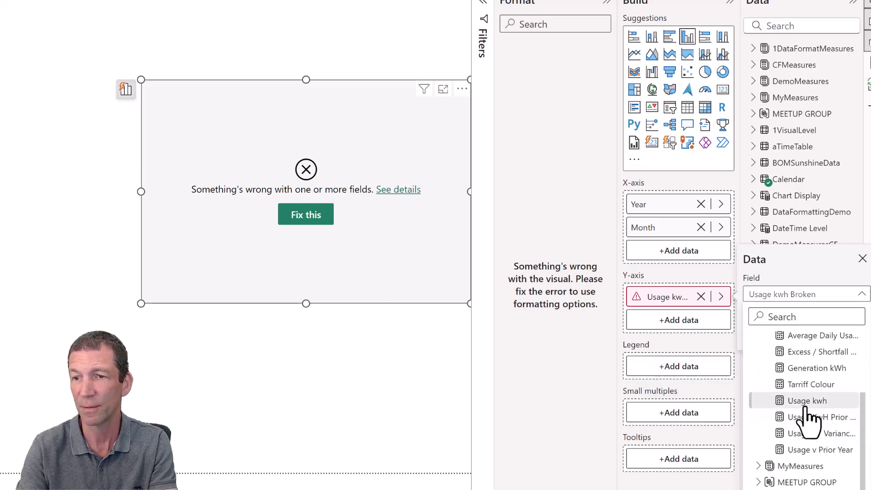
left_click(805, 406)
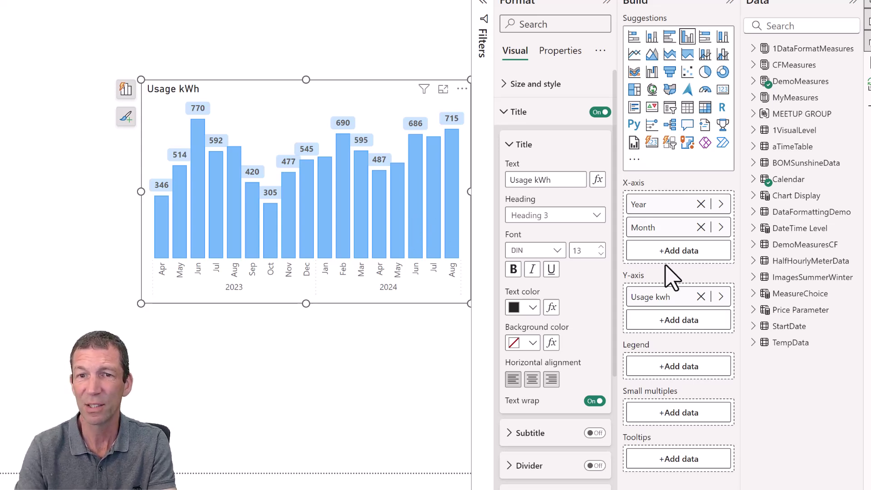
Examine the repaired chart's Y-axis field choices and its on-object Suggest a visual options
left_click(664, 303)
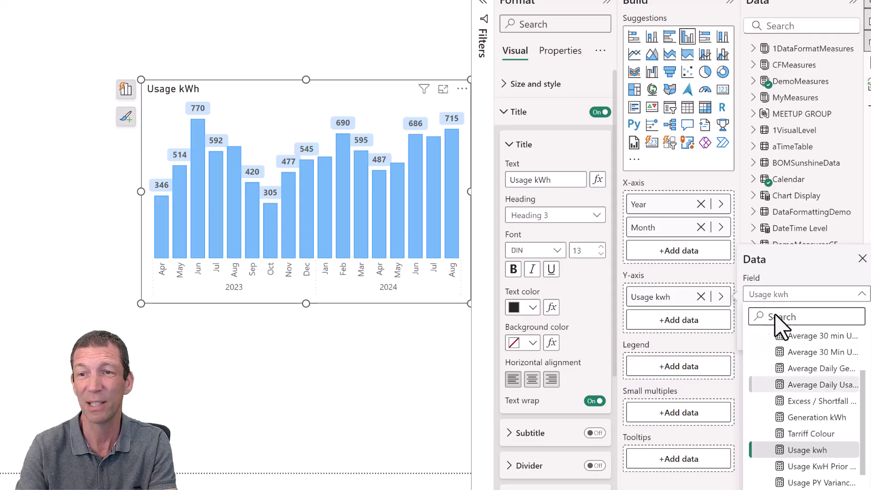
left_click(671, 288)
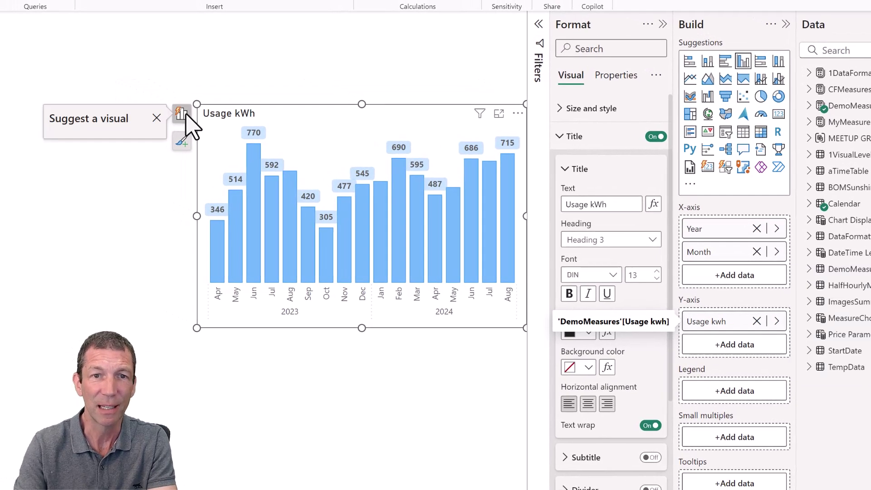
left_click(183, 119)
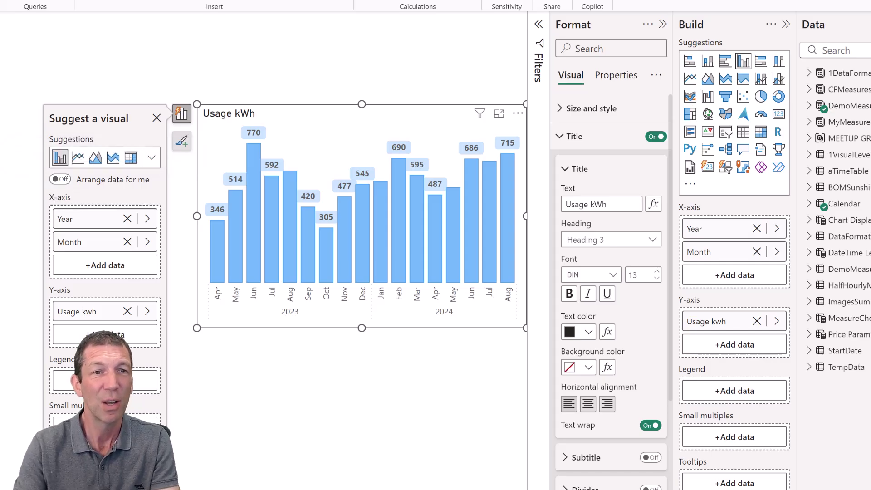
With no visual selected, create a new chart on the Fix up page using Usage kwh from DemoMeasures
left_click(28, 167)
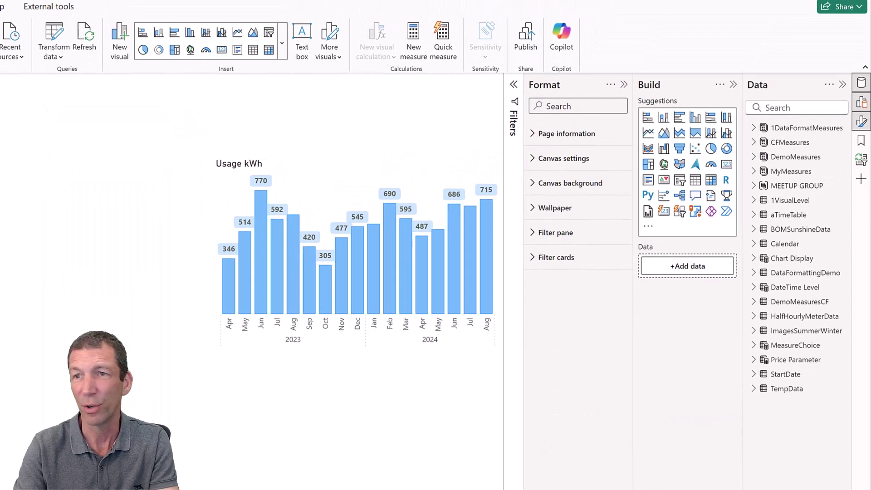
left_click(754, 157)
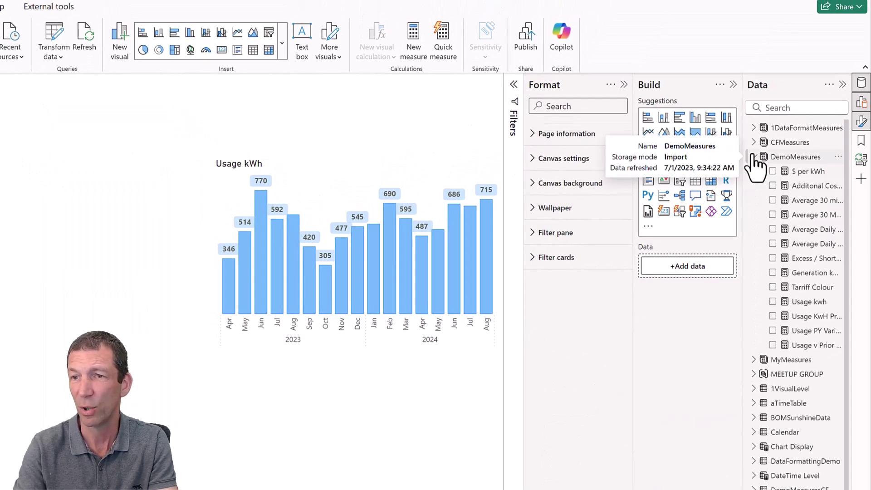
left_click(773, 302)
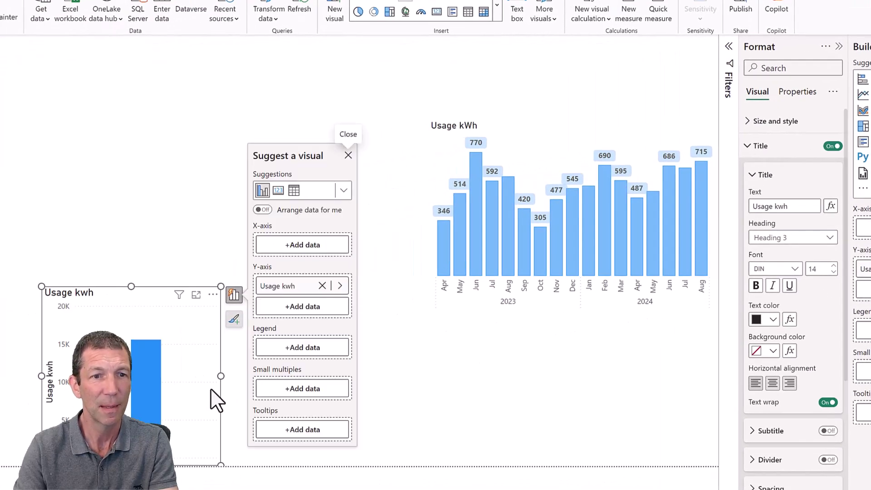
Move the new Usage kwh chart into the empty area beside the existing column chart and turn on automatic data arrangement
left_click_drag(212, 392, 313, 158)
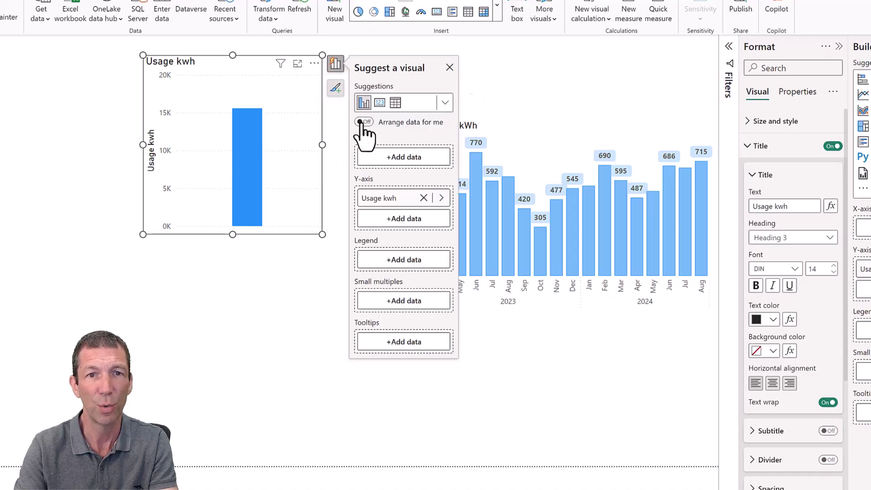
left_click(363, 123)
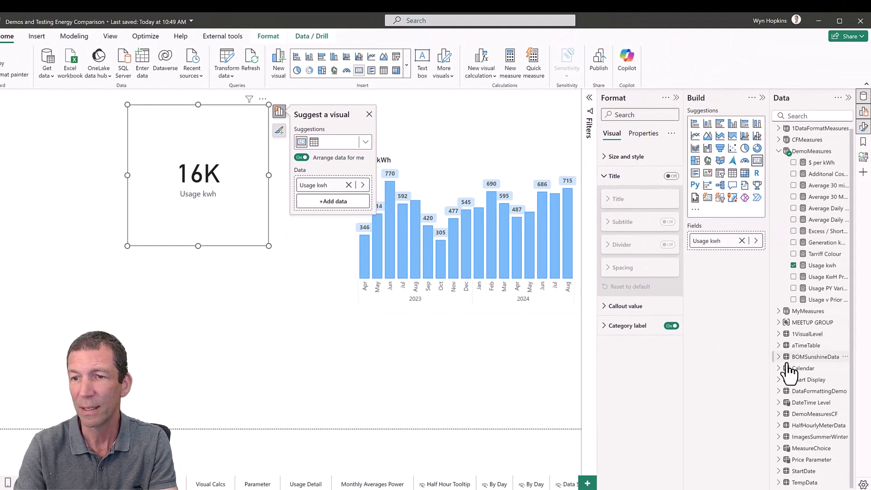
Add Year and Month from the Calendar table to the new Usage kwh visual's data
left_click(785, 369)
scroll(782, 376, "down", 2)
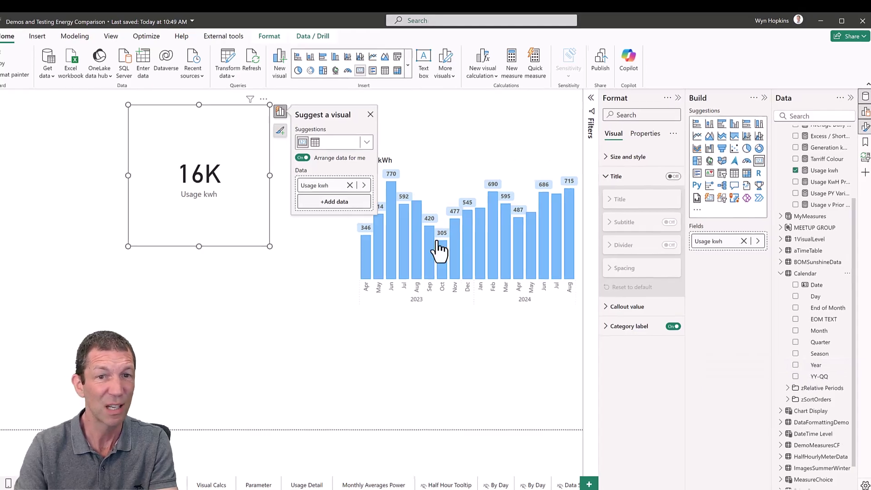
left_click(394, 223)
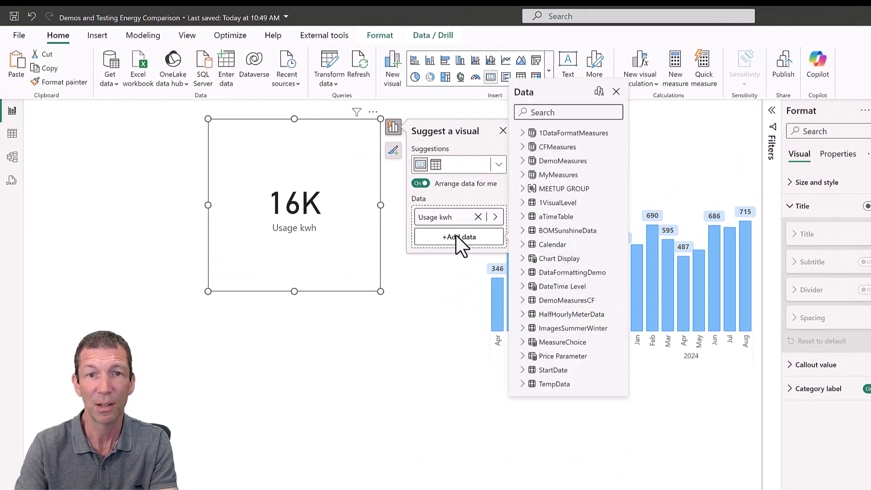
left_click(522, 245)
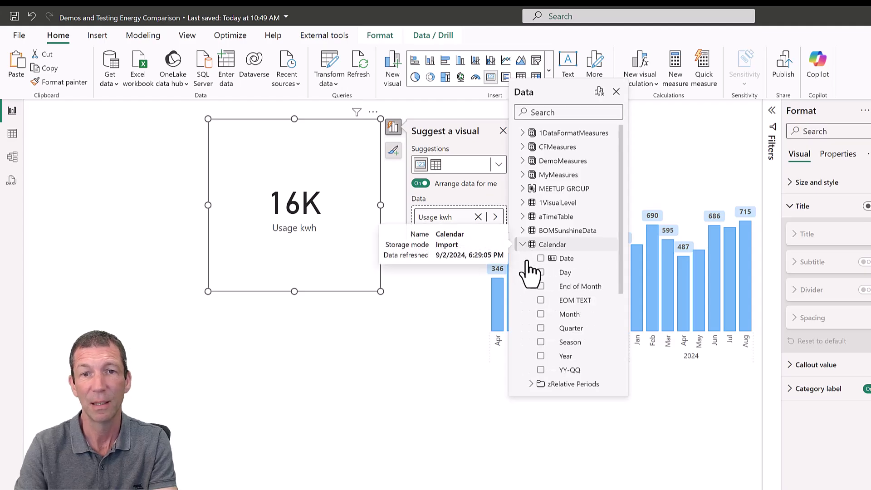
left_click(542, 356)
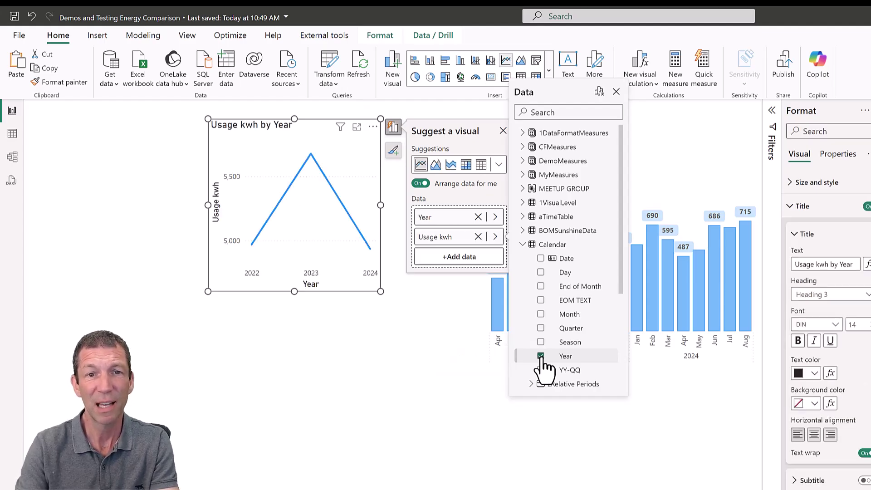
left_click(541, 314)
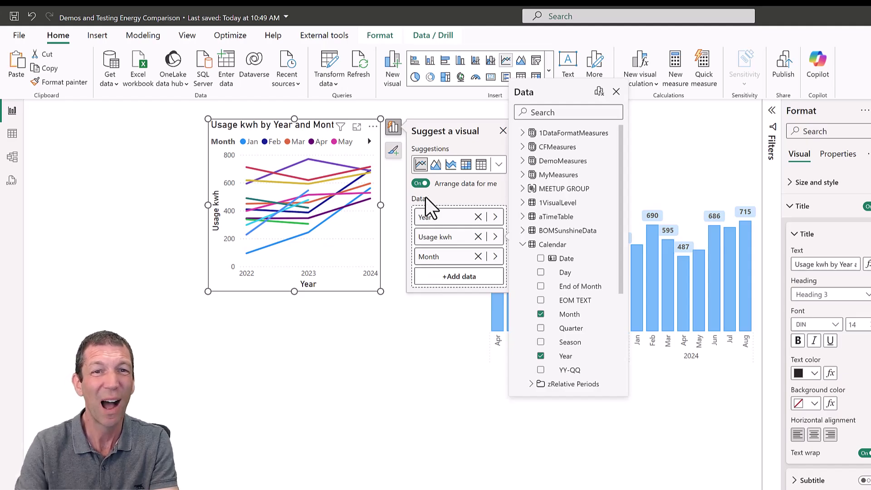
Turn off automatic data arrangement for the line chart and remove Month from its Legend
left_click(422, 182)
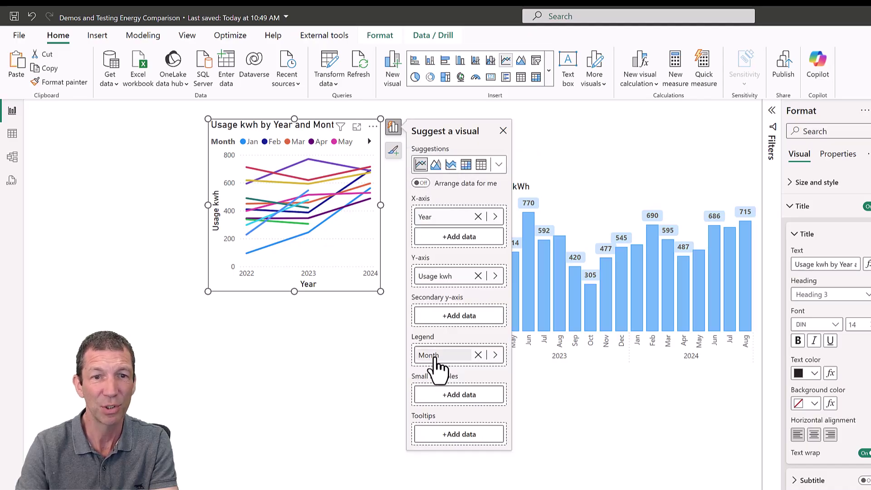
left_click_drag(437, 357, 446, 240)
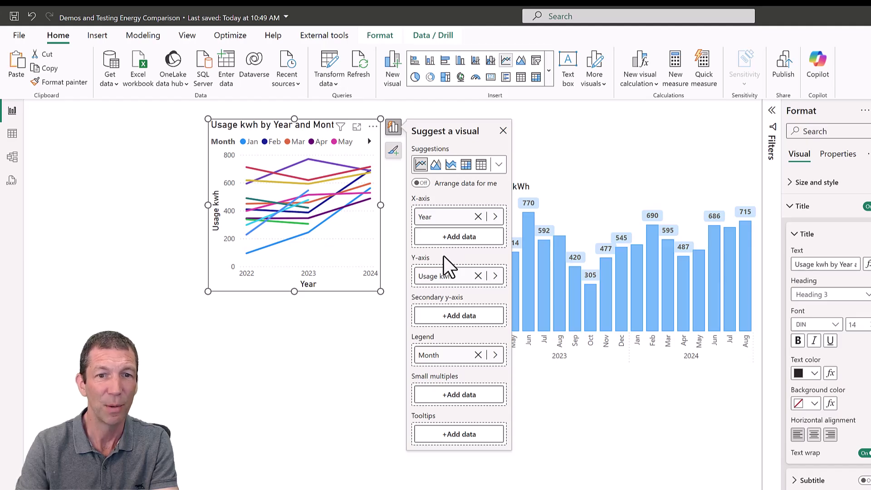
left_click_drag(436, 356, 449, 237)
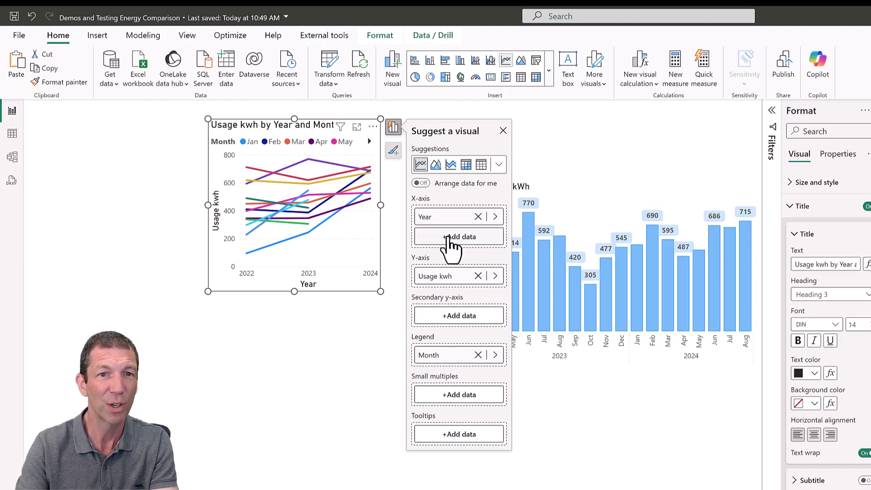
left_click(478, 355)
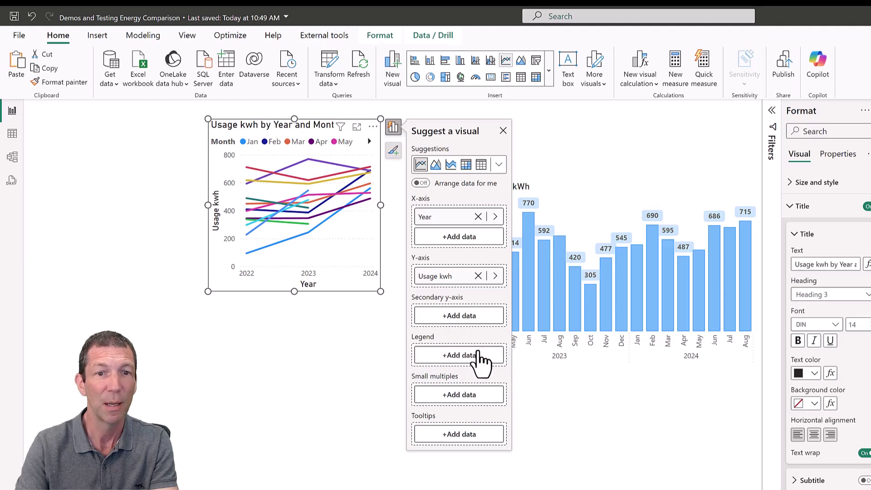
Add Month from the Calendar table to the X-axis below Year, keeping only one Month field
left_click(446, 237)
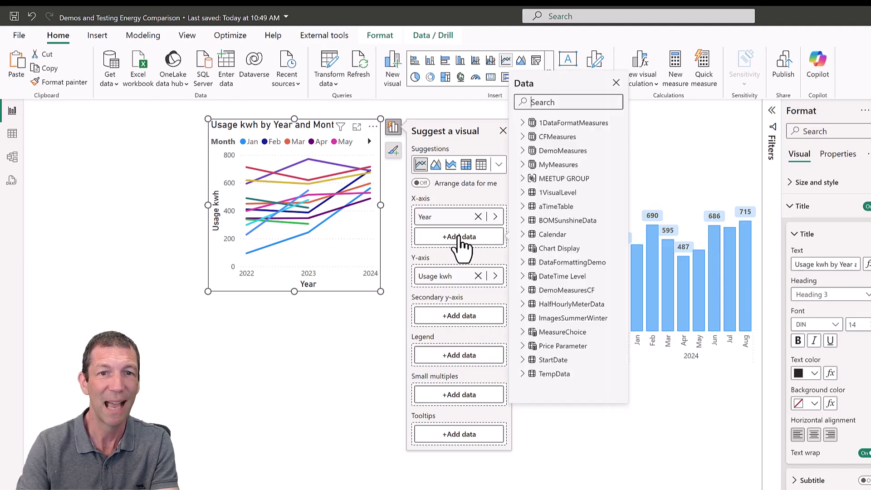
left_click(523, 236)
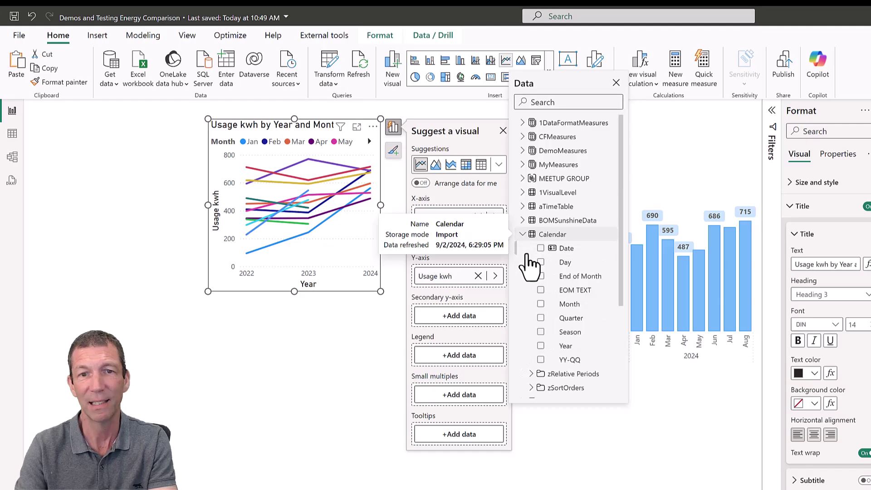
left_click(541, 304)
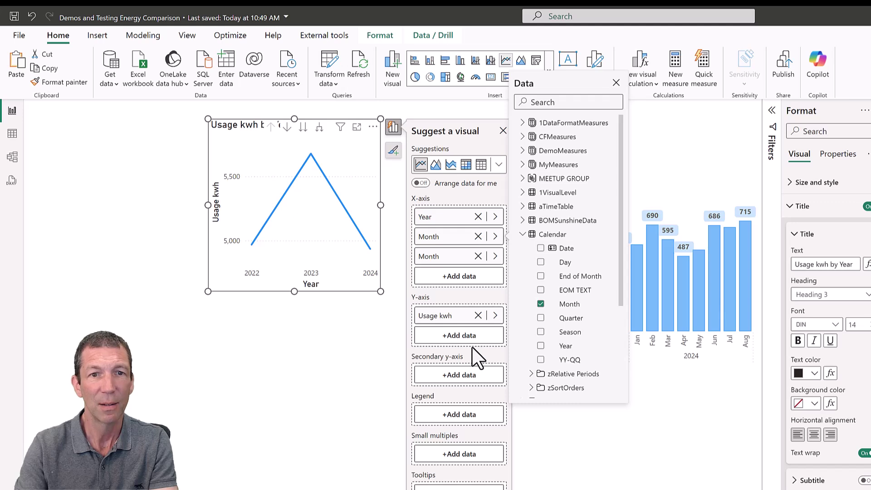
left_click(478, 256)
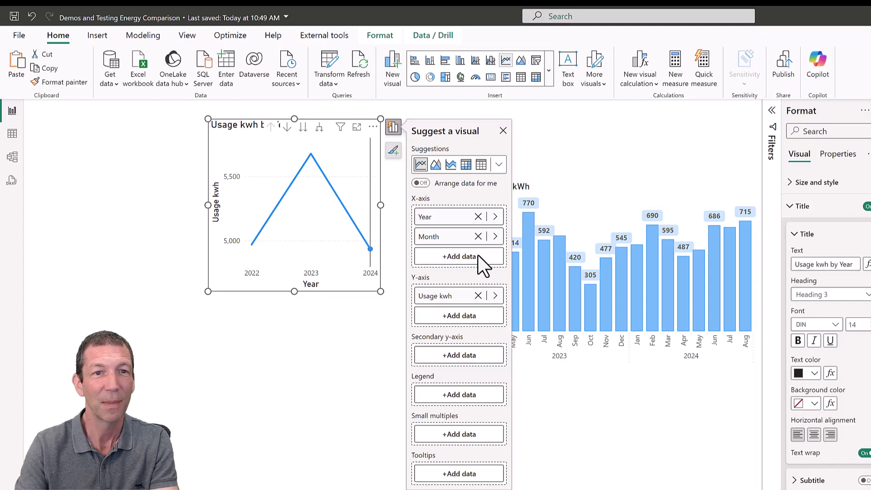
Expand the line chart's date hierarchy to show months within years, and widen the chart to the left
left_click(320, 130)
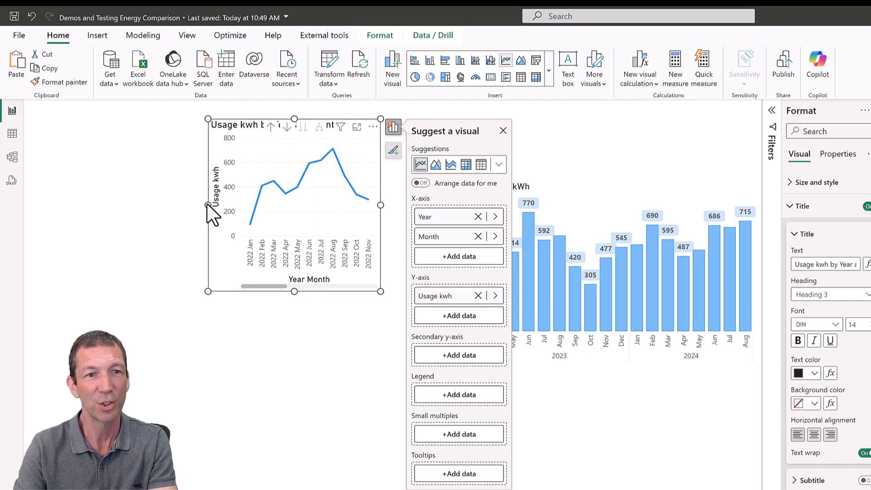
left_click_drag(207, 205, 119, 209)
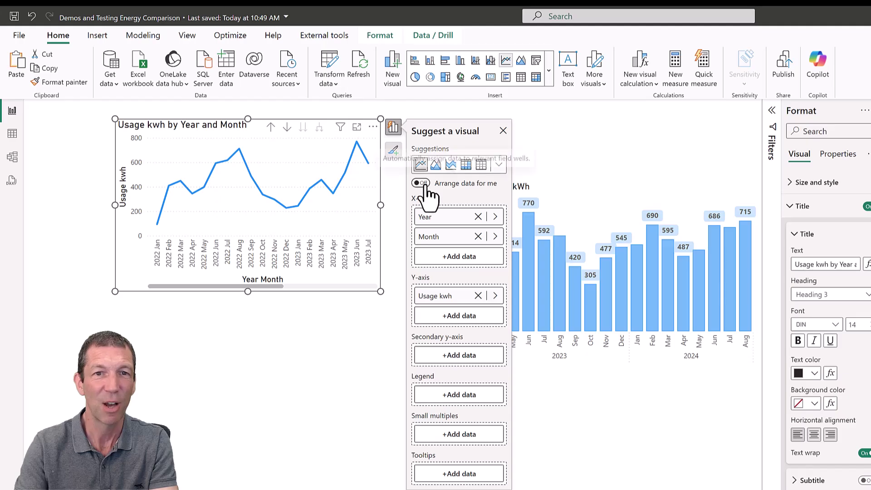
Examine the global Report settings in the application's options
left_click(20, 36)
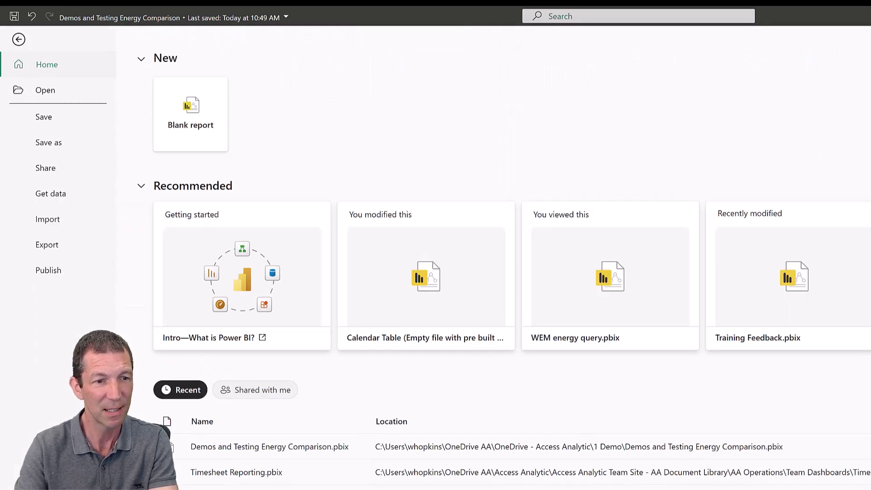
left_click(25, 293)
left_click(212, 107)
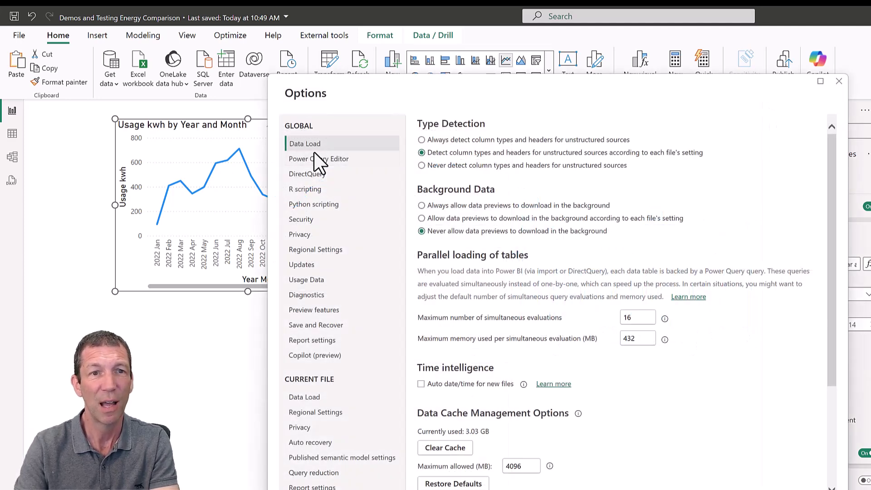
left_click(313, 340)
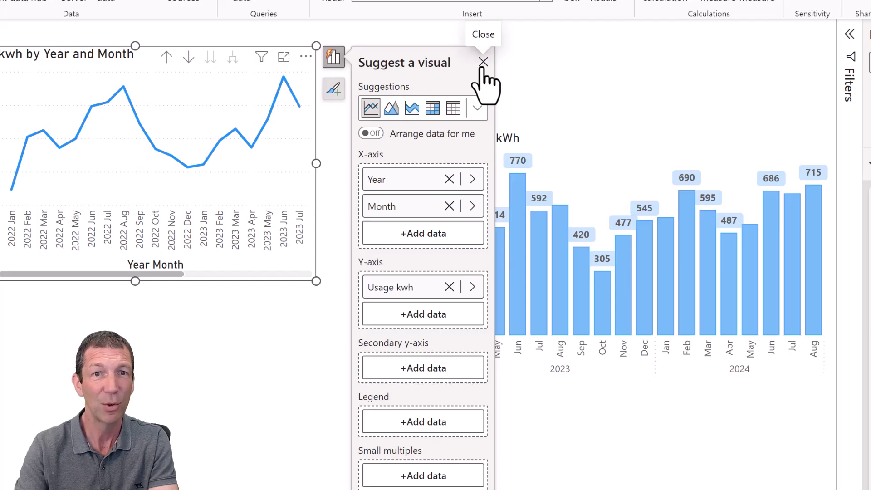
Dismiss the visual suggestions and recolour the "Usage kwh" line dark purple using on-object formatting, leaving the chart deselected
left_click(483, 61)
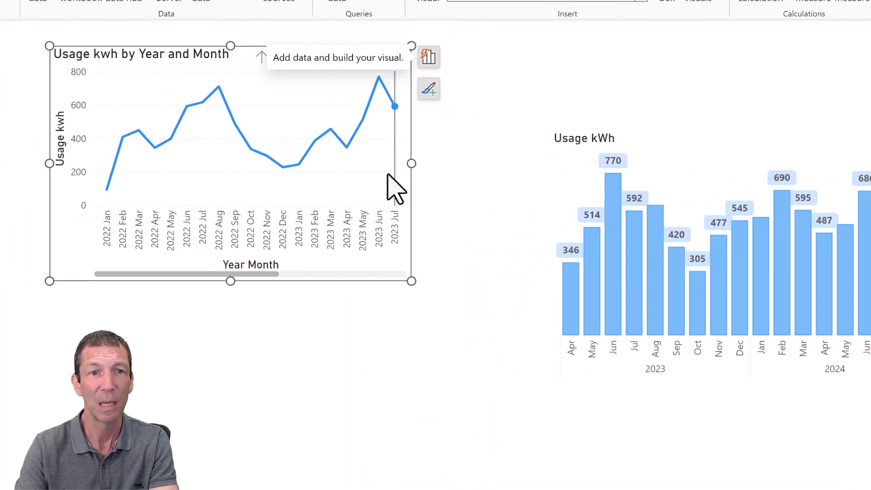
mouse_move(310, 174)
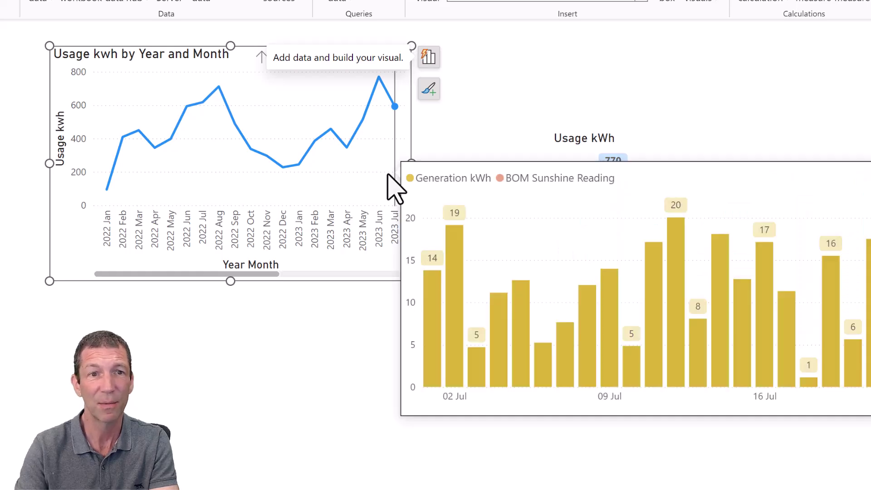
left_click(390, 179)
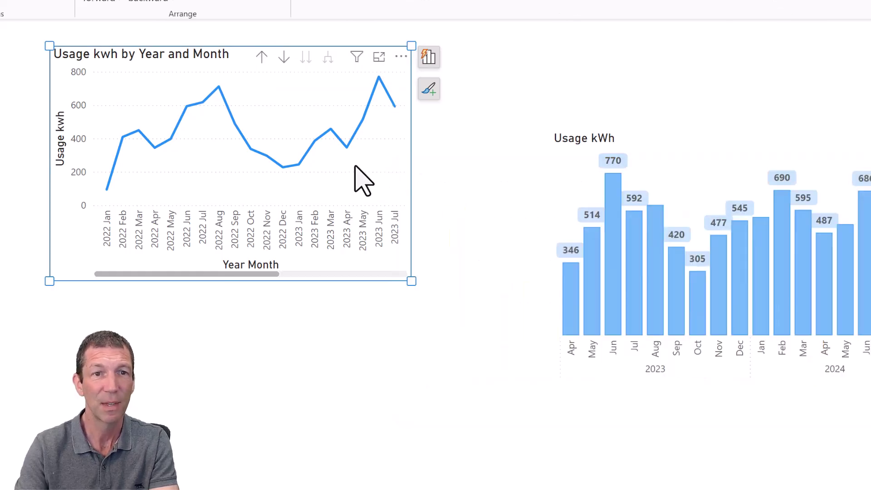
left_click(341, 150)
left_click(416, 117)
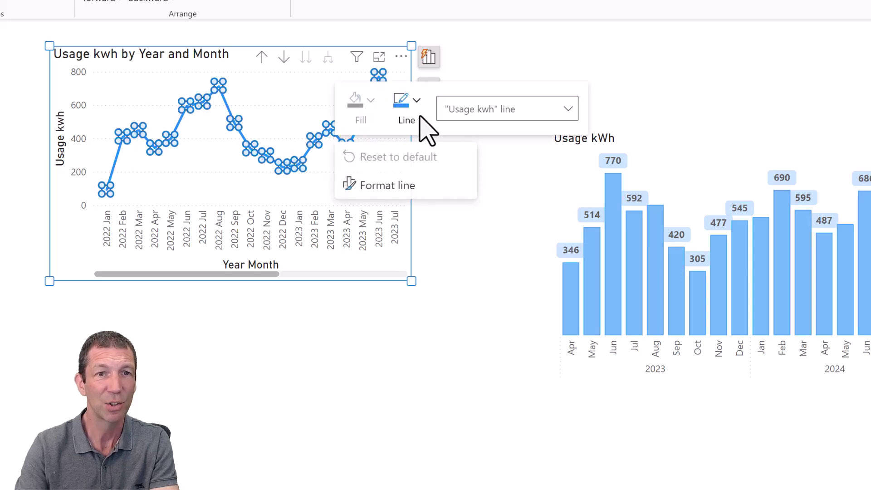
left_click(419, 116)
left_click(469, 186)
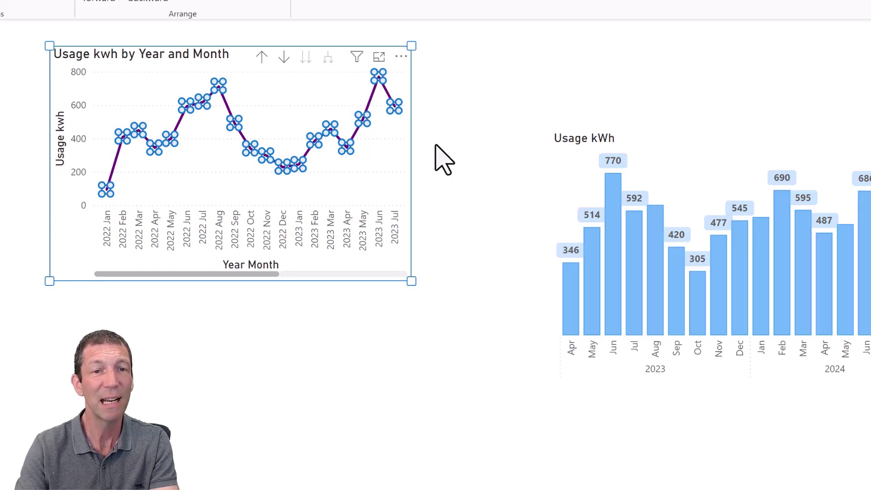
left_click(452, 103)
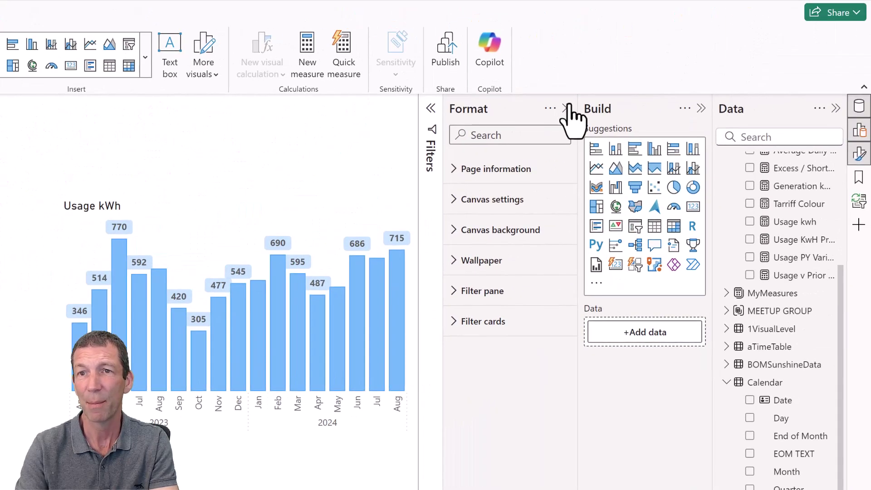
Hide the Format pane and bring it back
left_click(567, 107)
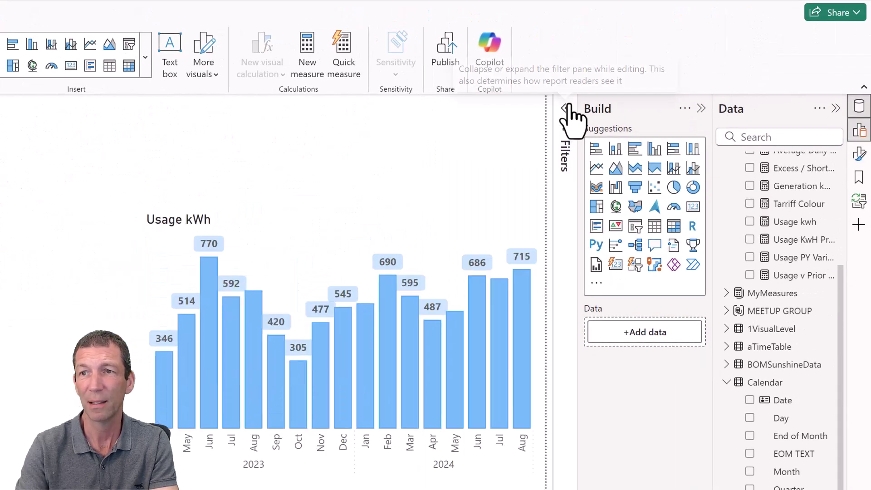
left_click(859, 154)
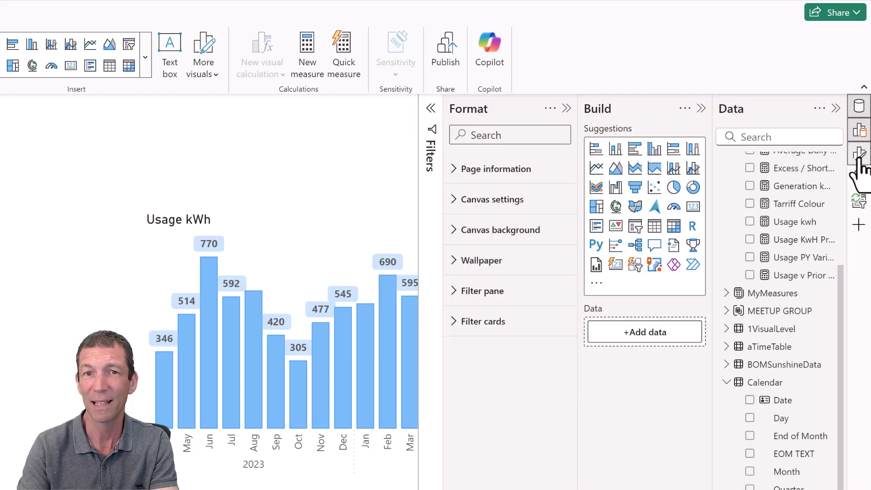
Bring up the canvas formatting and, in the page information, try the Tooltip and Drillthrough page types
right_click(35, 141)
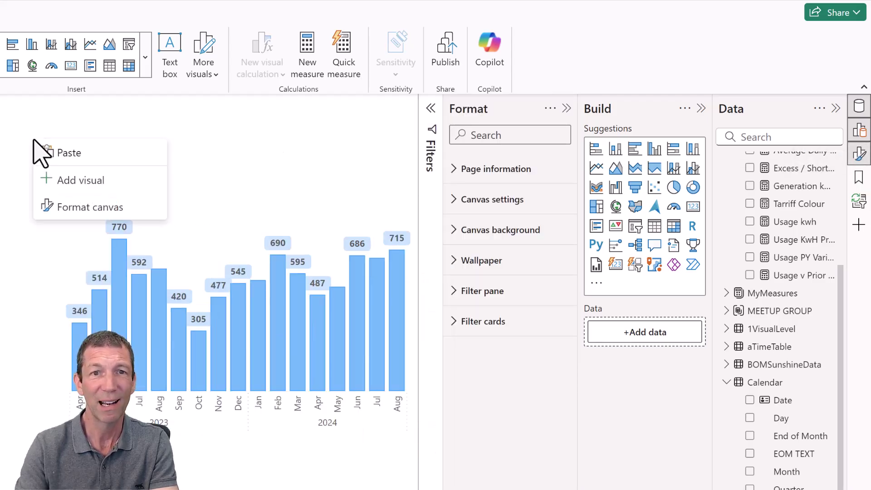
left_click(68, 208)
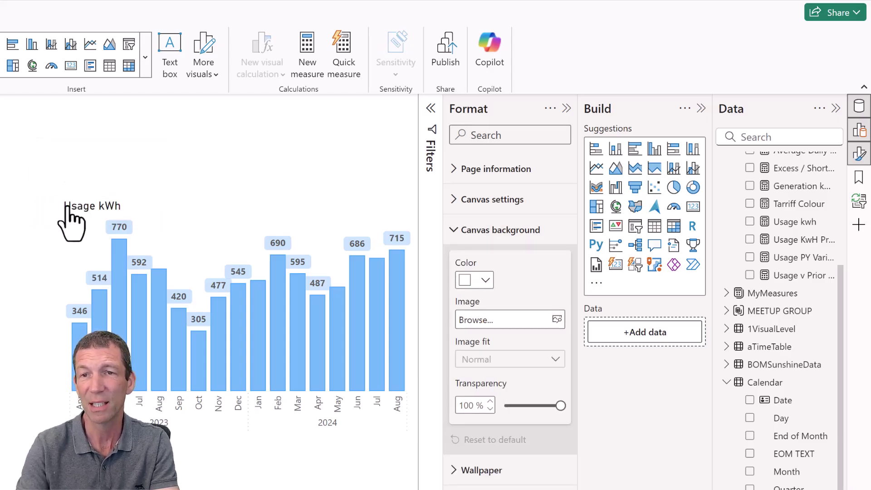
left_click(456, 169)
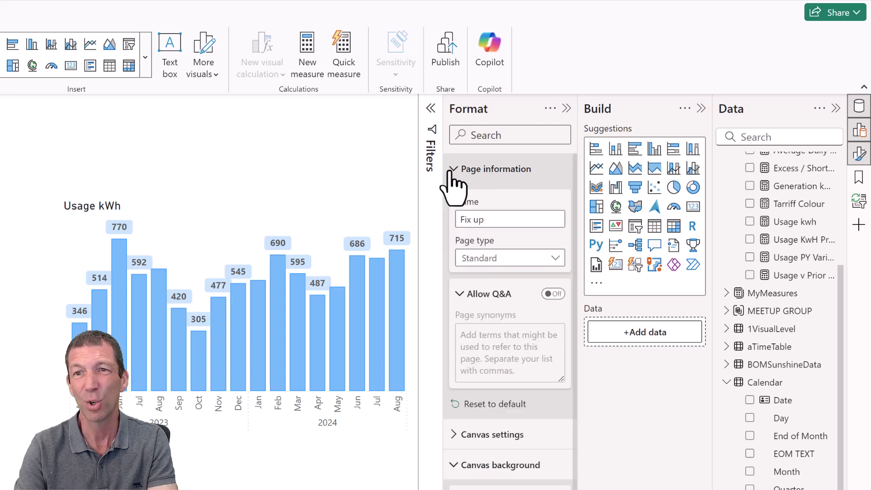
left_click(554, 259)
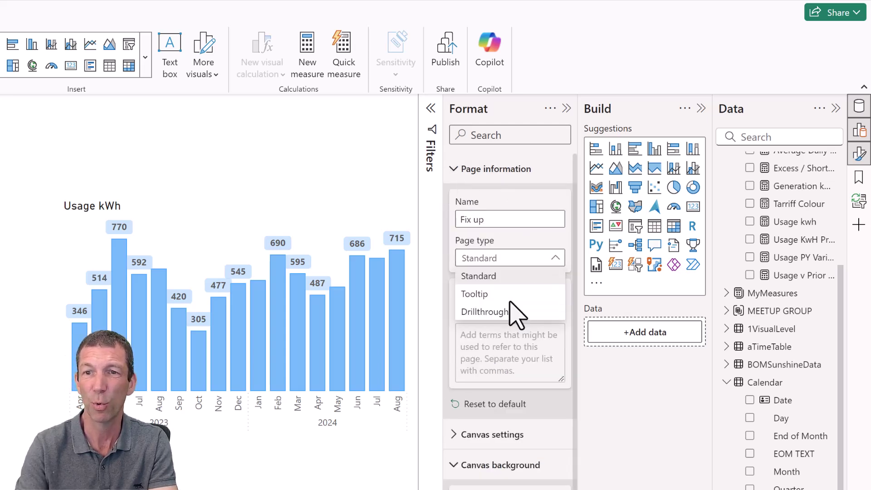
left_click(519, 295)
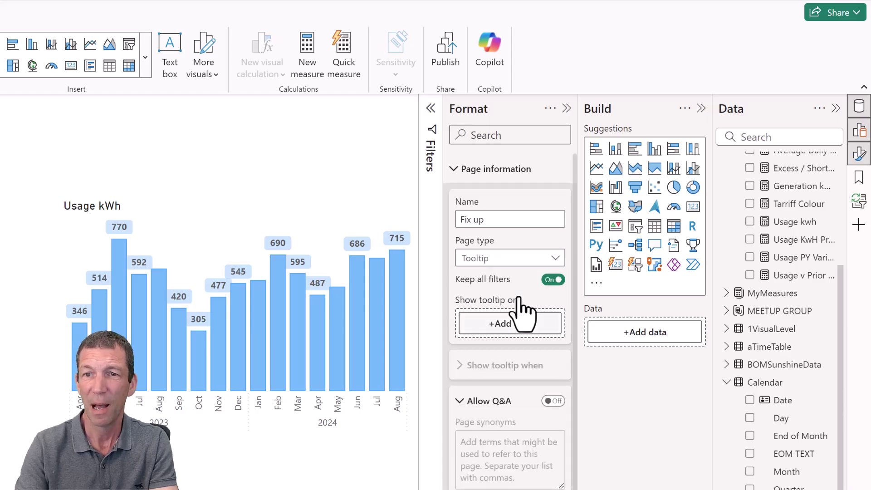
left_click(499, 258)
left_click(490, 314)
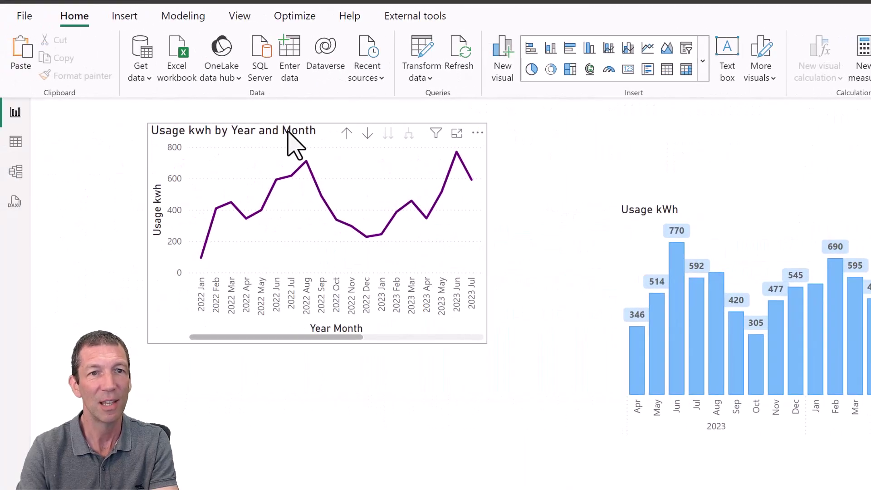
Select the Usage kwh by Year and Month line chart and show its Suggest a visual options
left_click(289, 134)
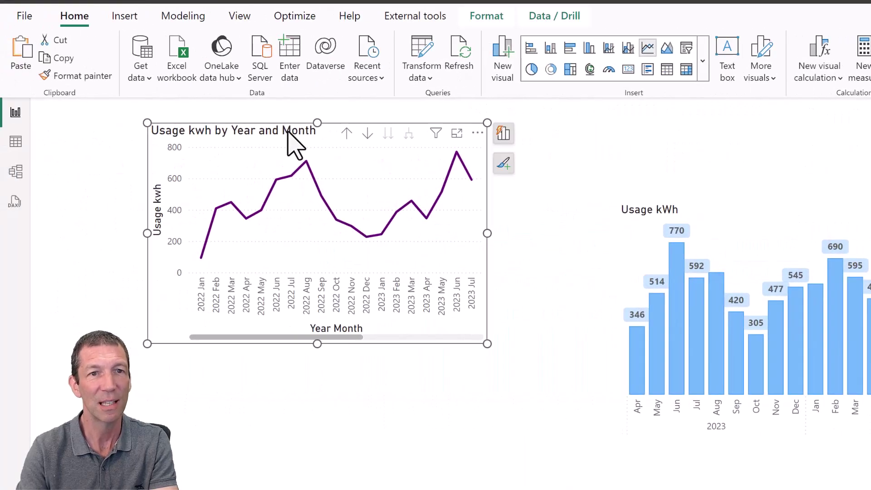
left_click(504, 133)
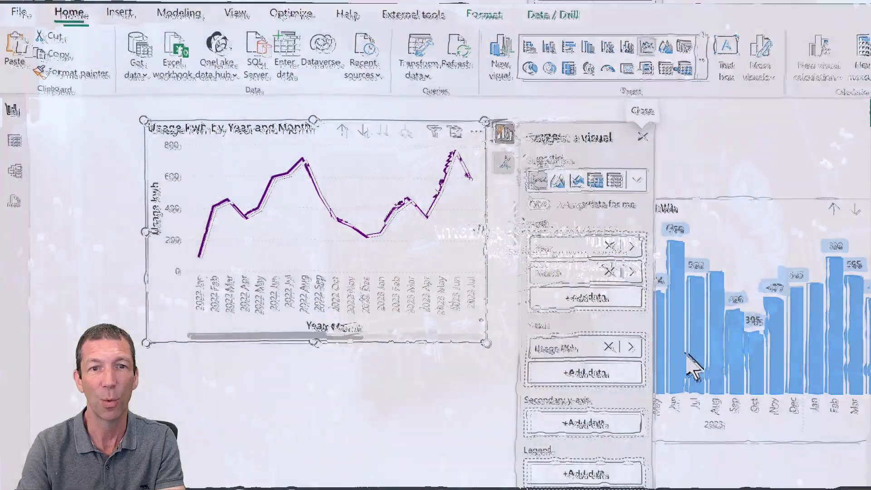